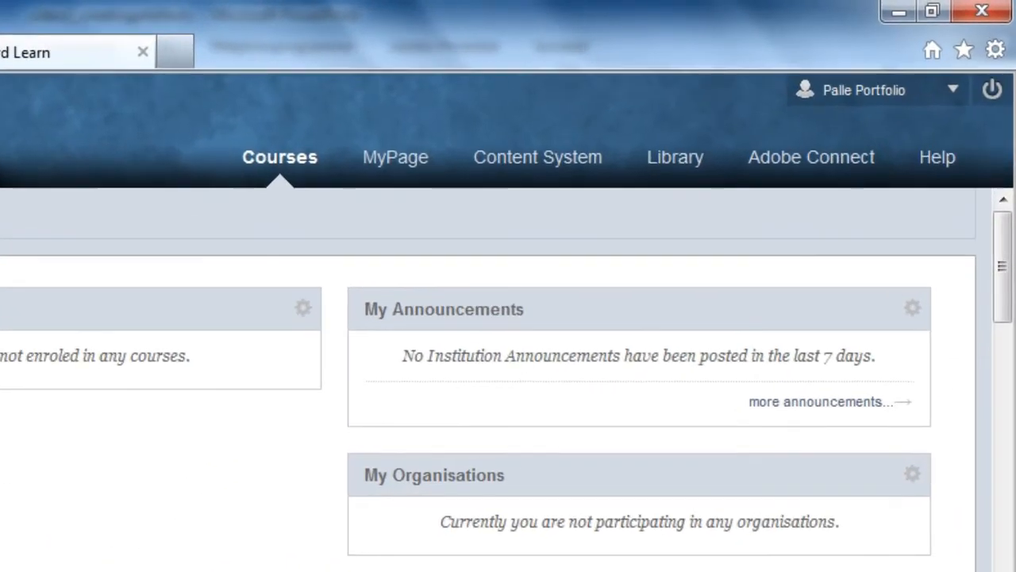
# Open the Personal Artifacts list in the Content System's My Portfolios area and start creating a new personal artifact
pyautogui.click(538, 169)
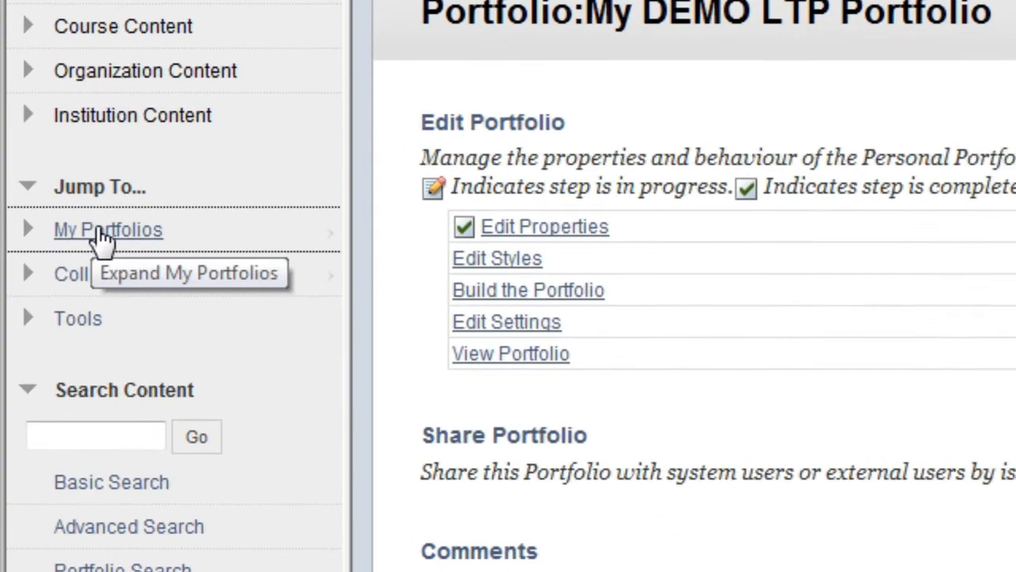
pyautogui.click(99, 232)
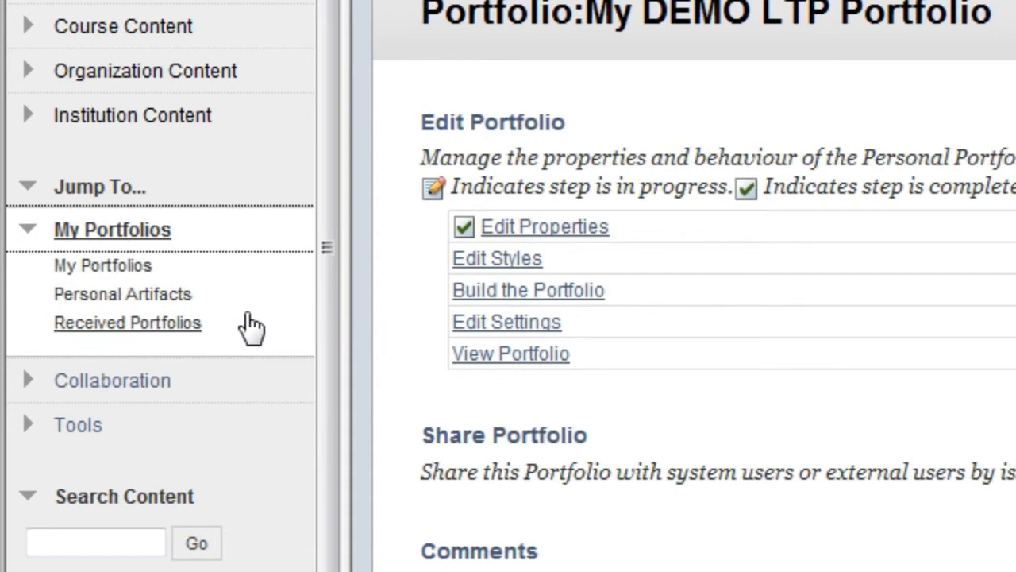
pyautogui.click(166, 300)
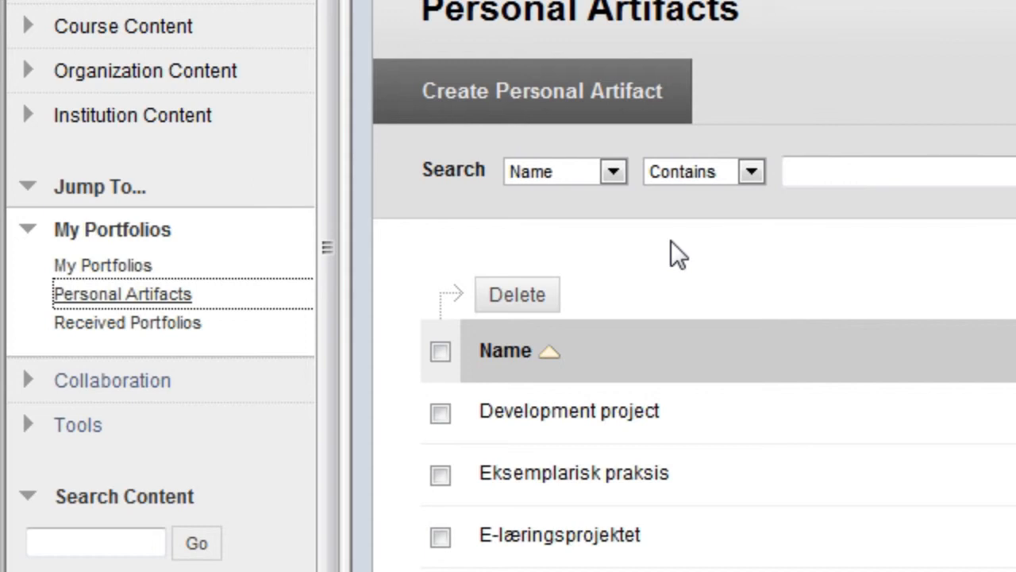
pyautogui.click(547, 112)
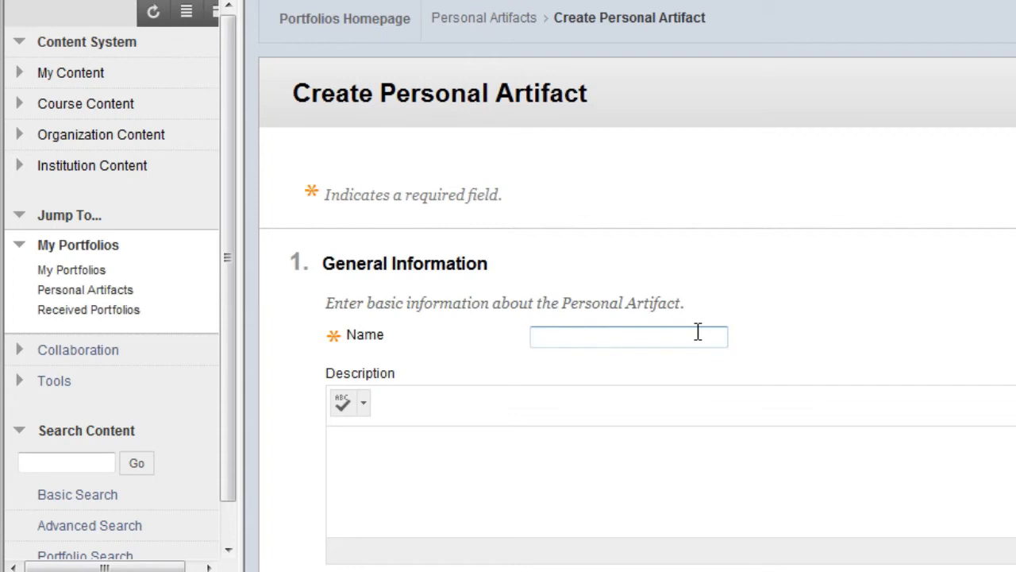
# Name the personal artifact "Portrait" and describe it as "My portrait for the LTP presentation portfolio"
pyautogui.write('Portrait')
pyautogui.click(698, 332)
pyautogui.scroll(-1, 628, 350)
pyautogui.click(594, 366)
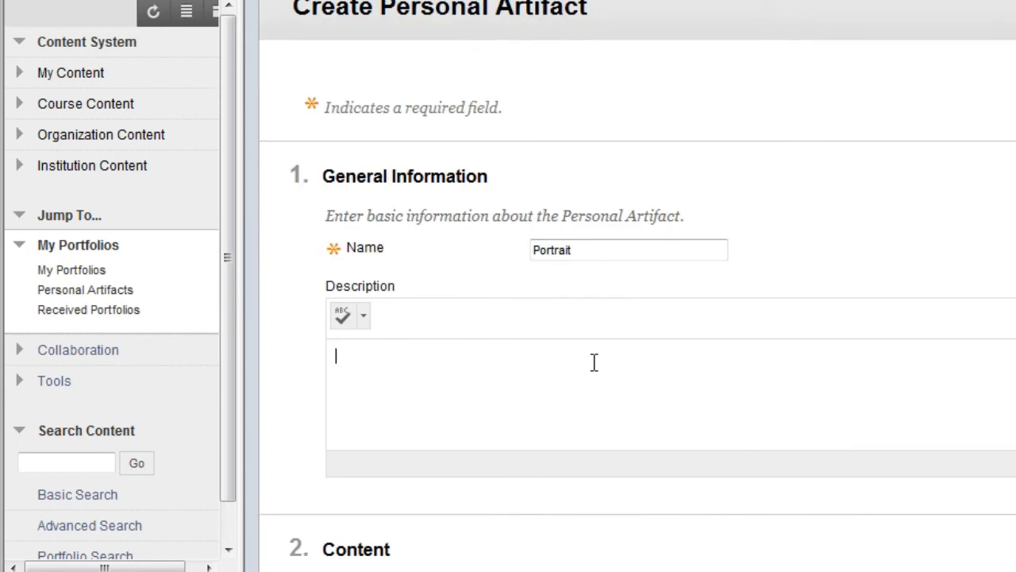
pyautogui.write('My portrait for the LTP ')
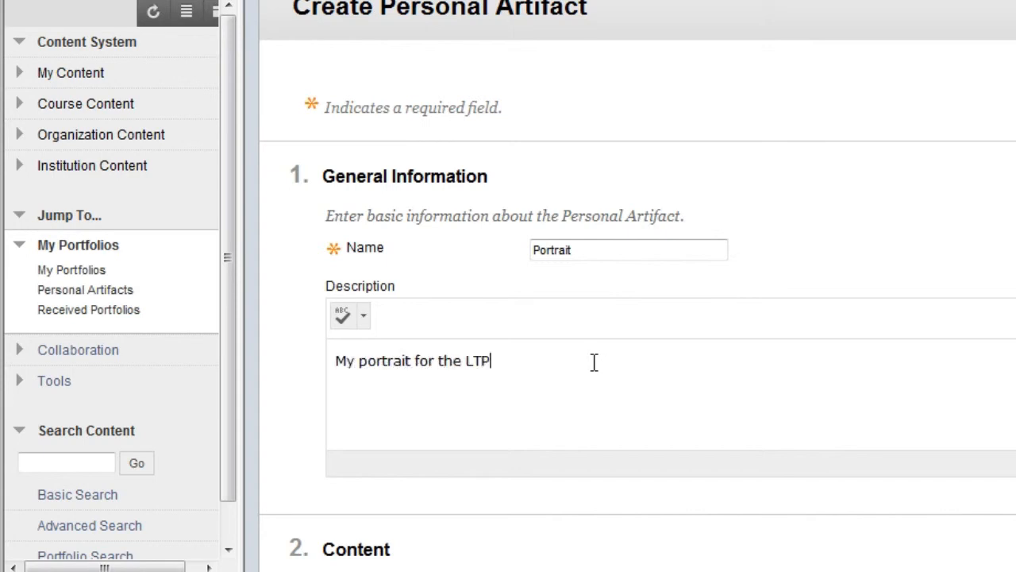
pyautogui.write('present')
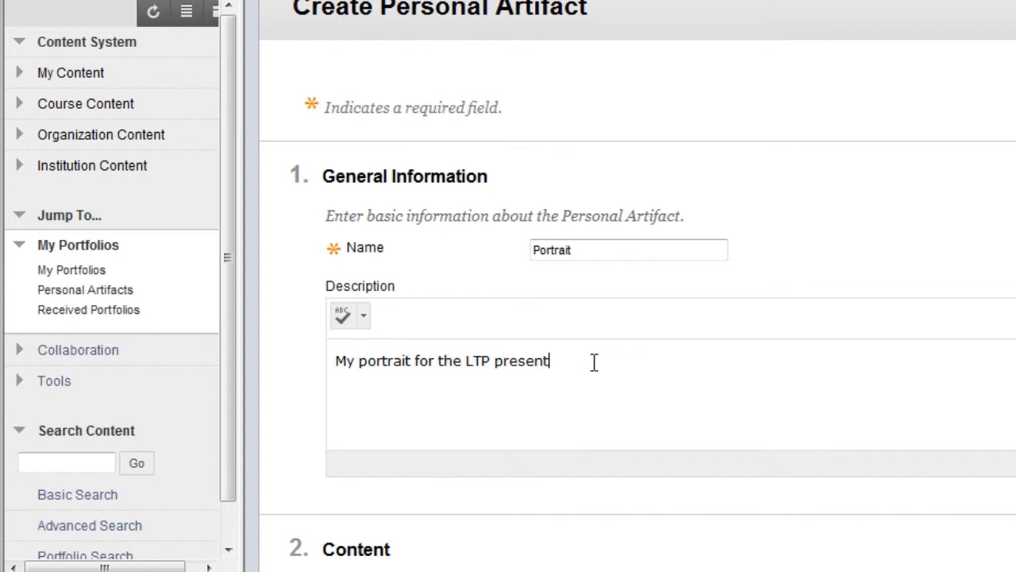
pyautogui.write('ation portfolio')
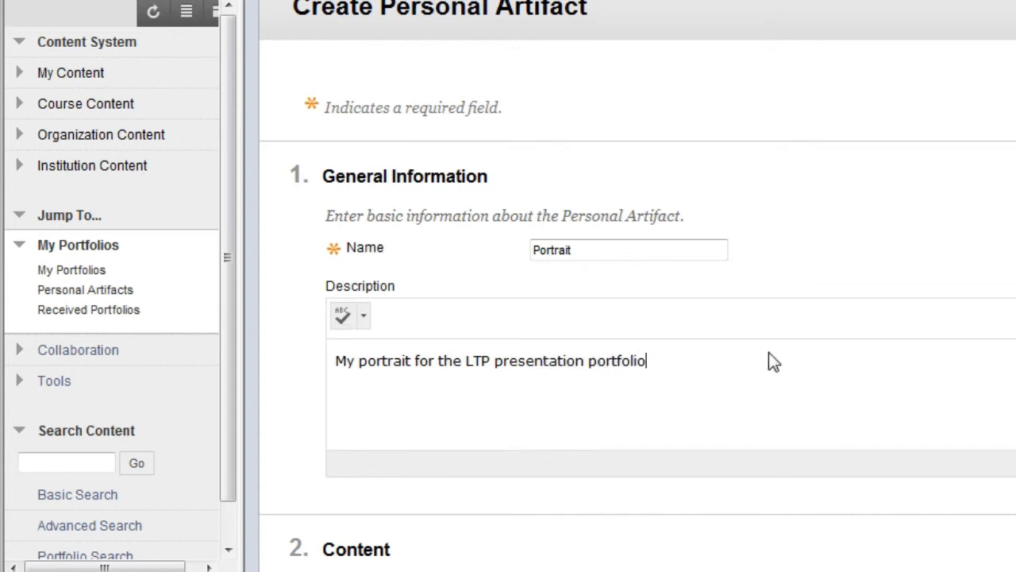
# Enter "My name is............" as the first line of the artifact's content
pyautogui.scroll(-5, 769, 352)
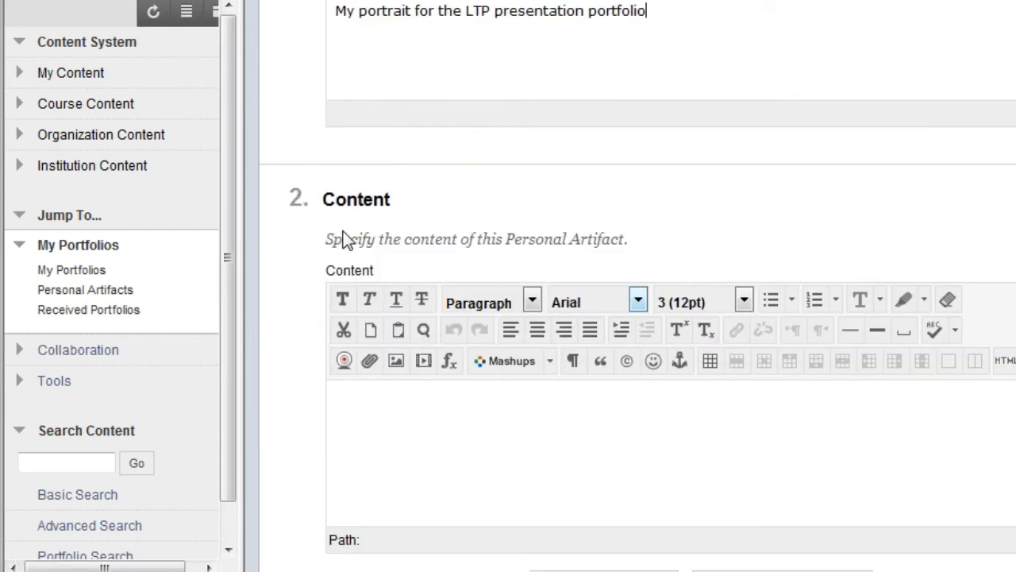
pyautogui.scroll(-1, 407, 399)
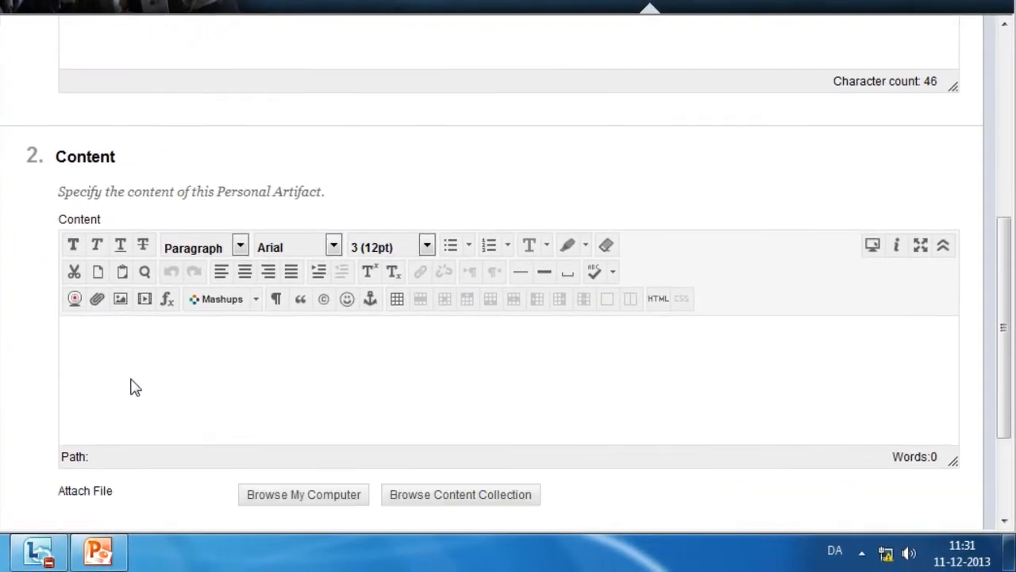
pyautogui.click(406, 409)
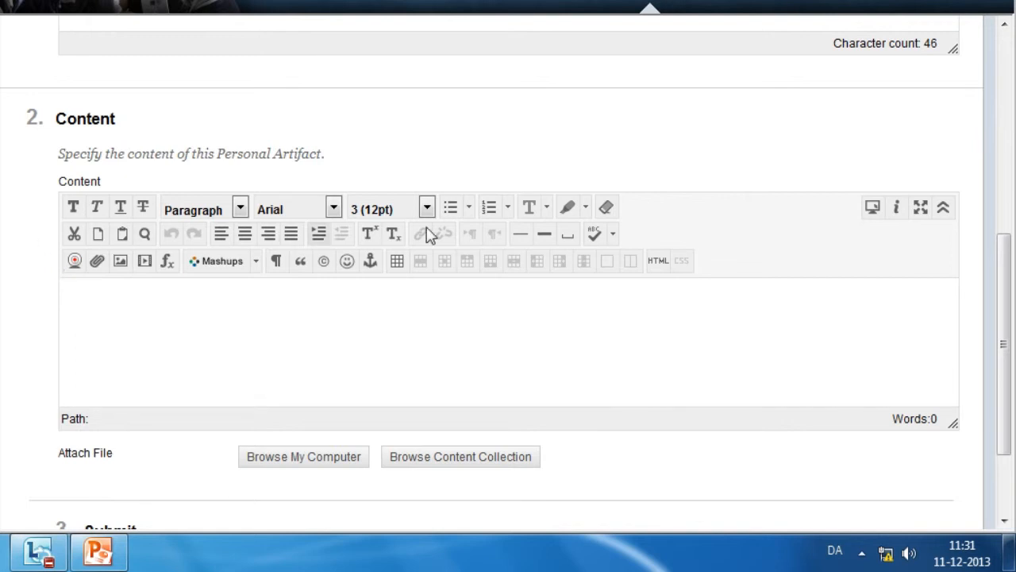
pyautogui.click(945, 210)
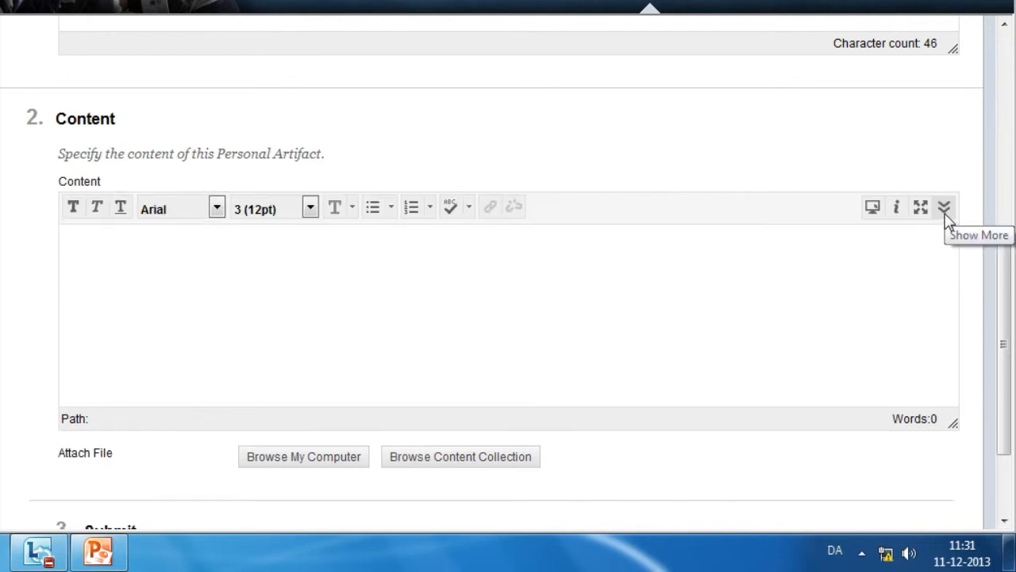
pyautogui.click(944, 210)
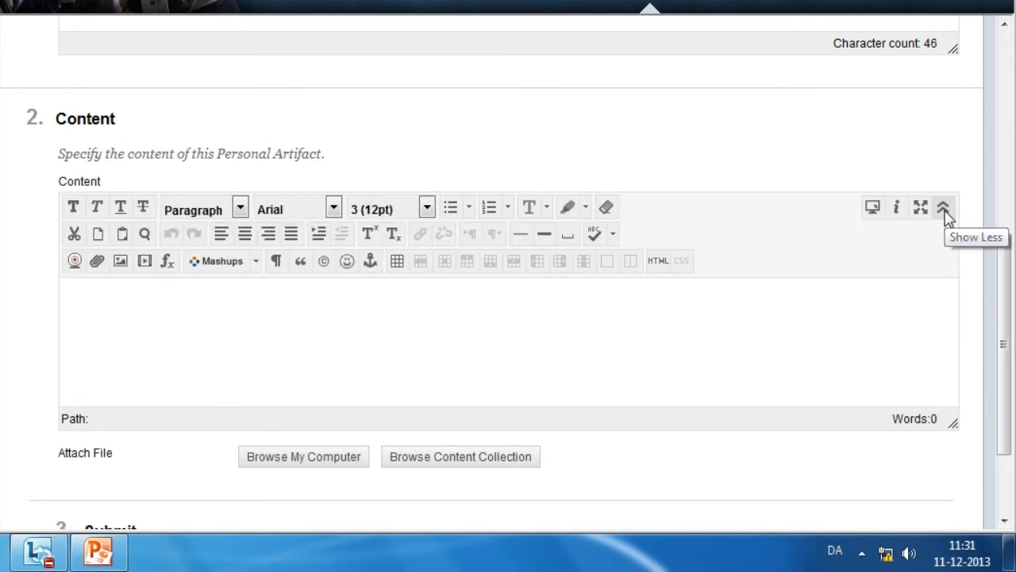
pyautogui.click(149, 297)
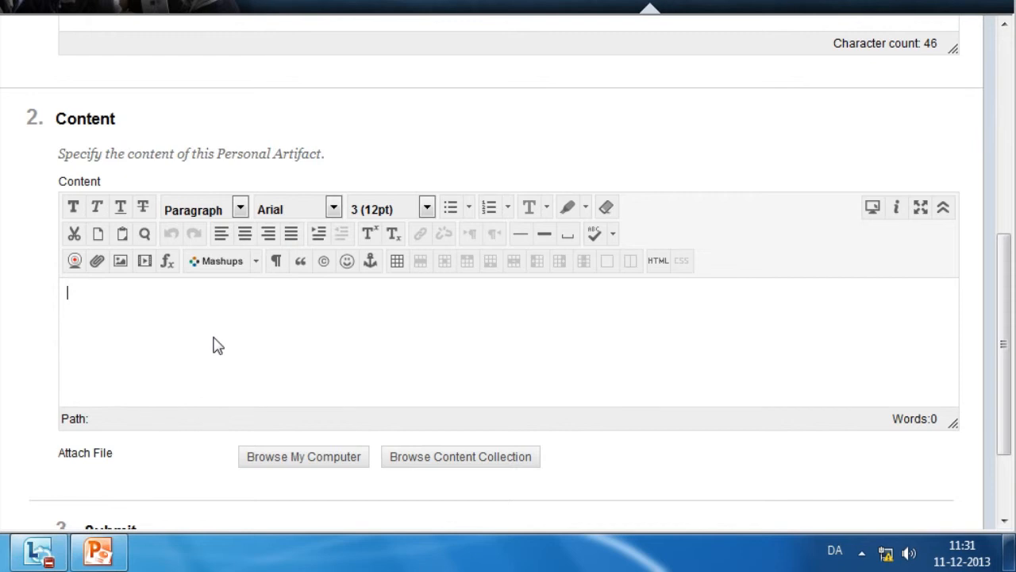
pyautogui.write('My name is.............')
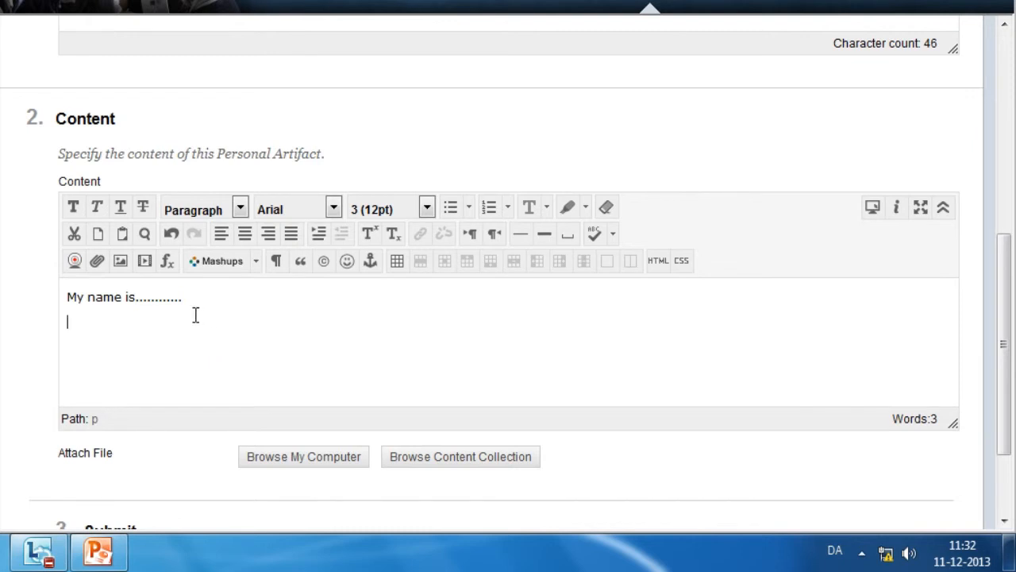
# Start inserting an image below the text and choose the picture impe from the computer's Billeder folder
pyautogui.click(121, 262)
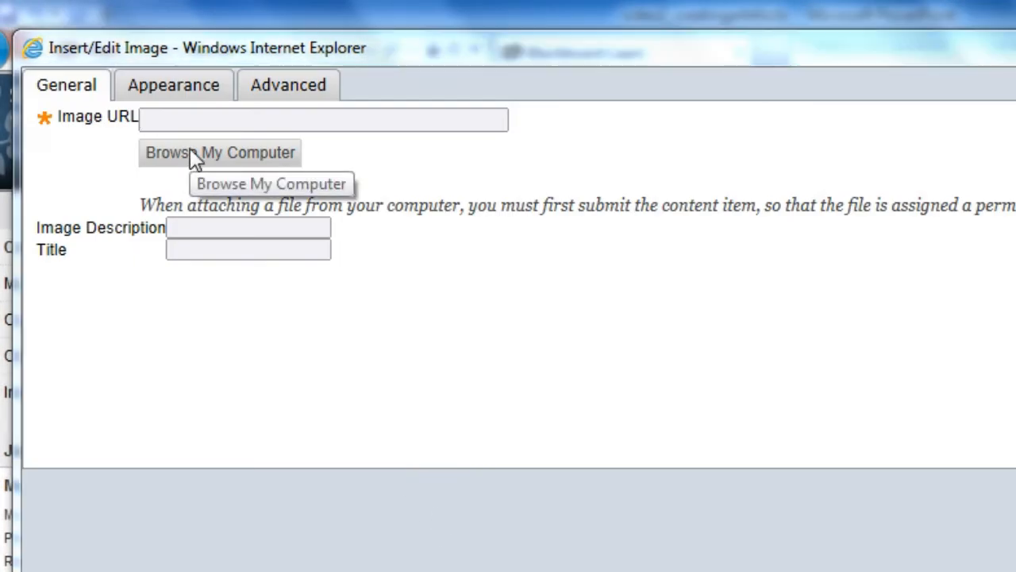
pyautogui.click(190, 148)
pyautogui.click(334, 415)
pyautogui.scroll(-1, 335, 425)
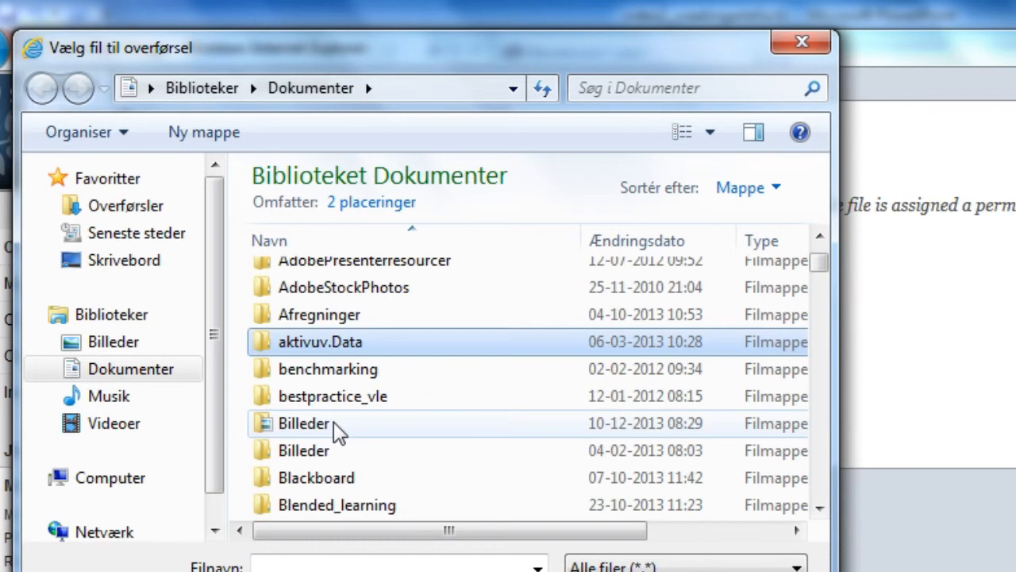
pyautogui.doubleClick(315, 452)
pyautogui.scroll(-8, 536, 445)
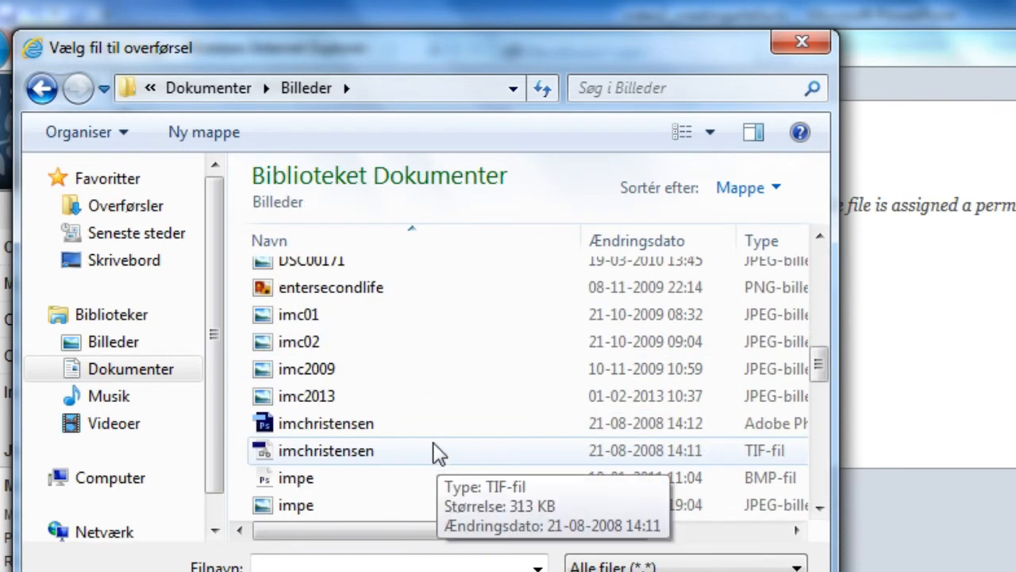
pyautogui.doubleClick(304, 479)
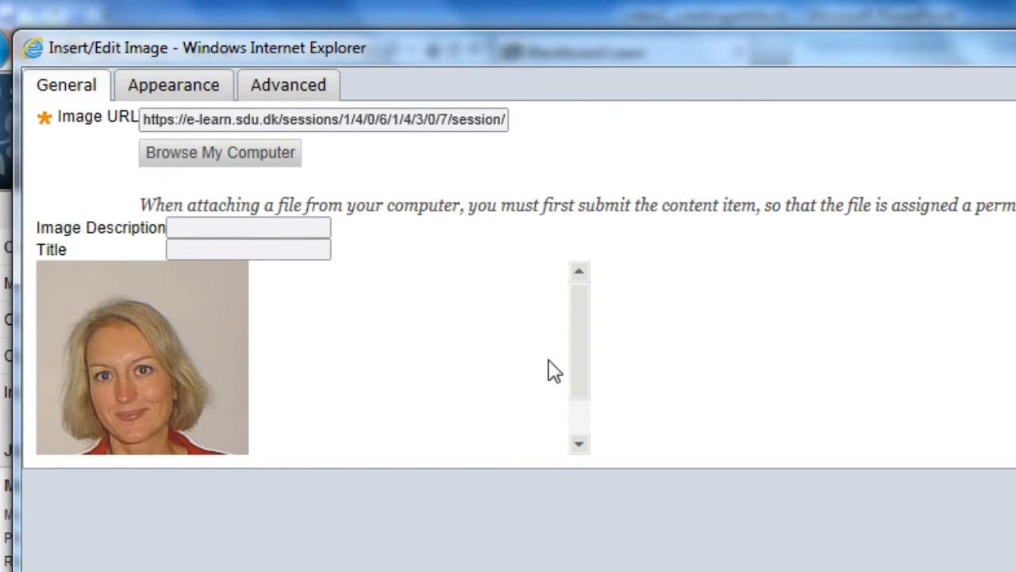
# Enter the person's first name as the image description, title it "Image of me", and insert the image
pyautogui.click(265, 226)
pyautogui.write('Inger-Marie')
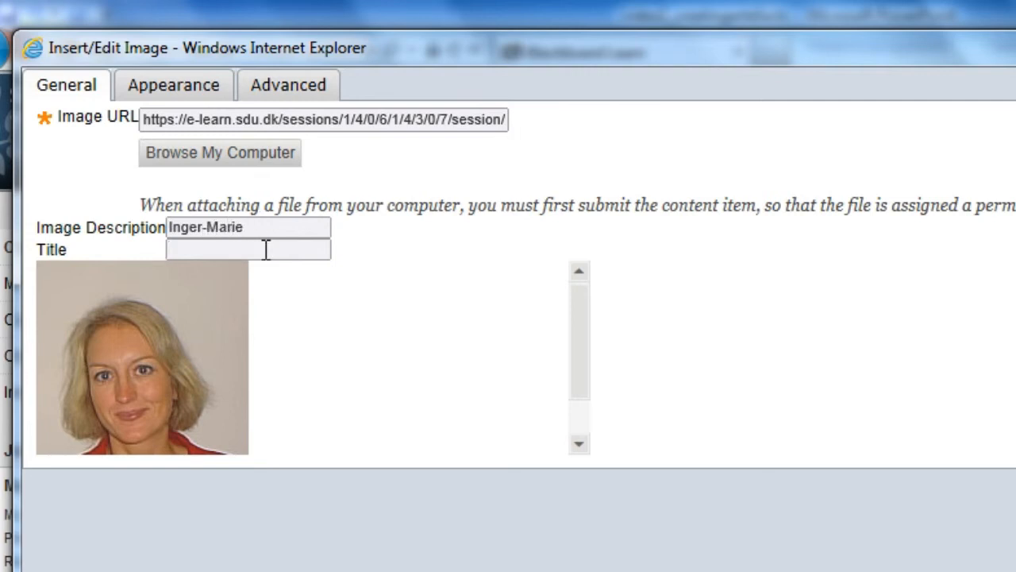
pyautogui.write('Image of me')
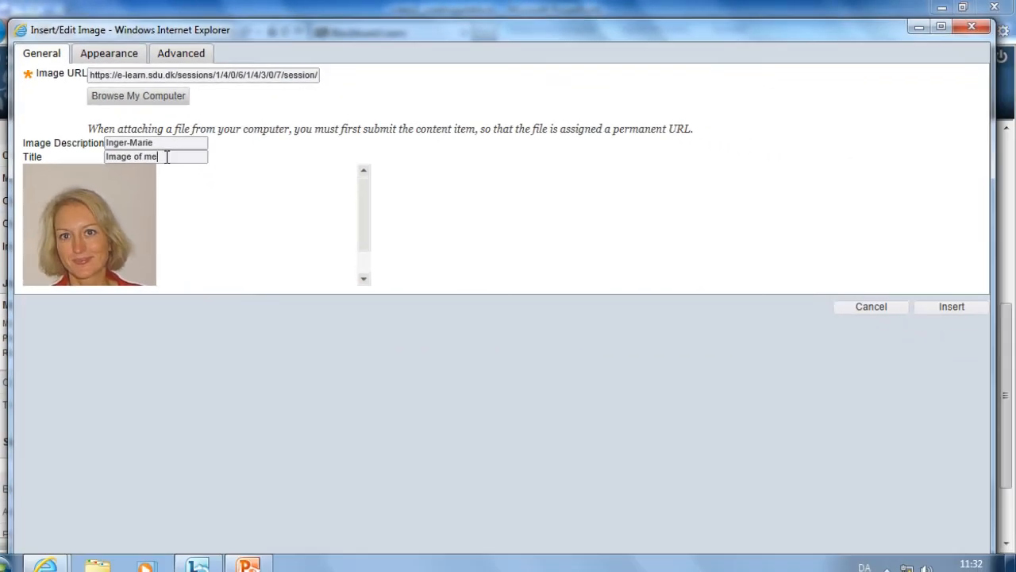
pyautogui.click(952, 307)
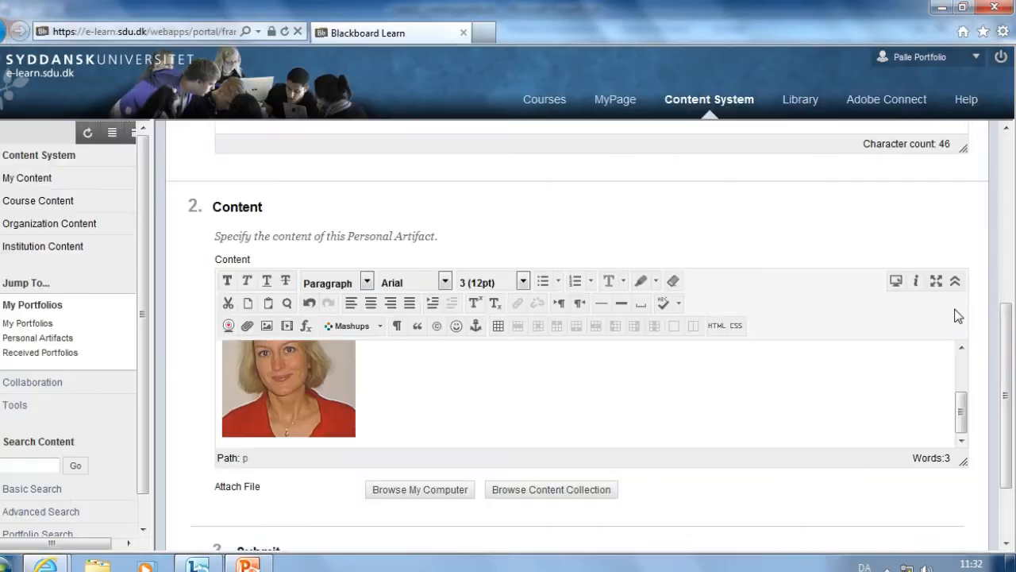
# Align the inserted portrait image to the right in the content
pyautogui.scroll(2, 476, 407)
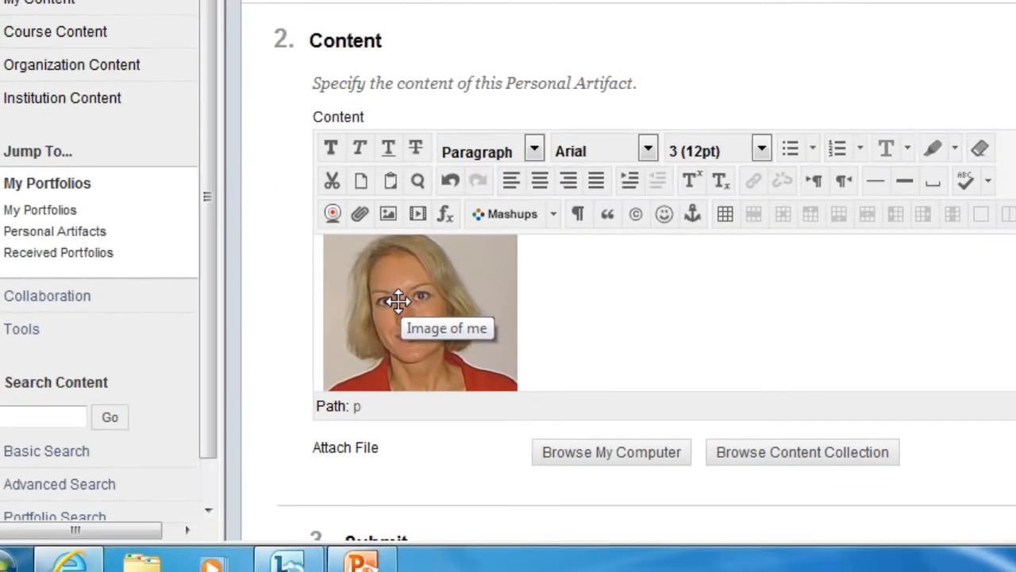
pyautogui.click(275, 388)
pyautogui.rightClick(425, 283)
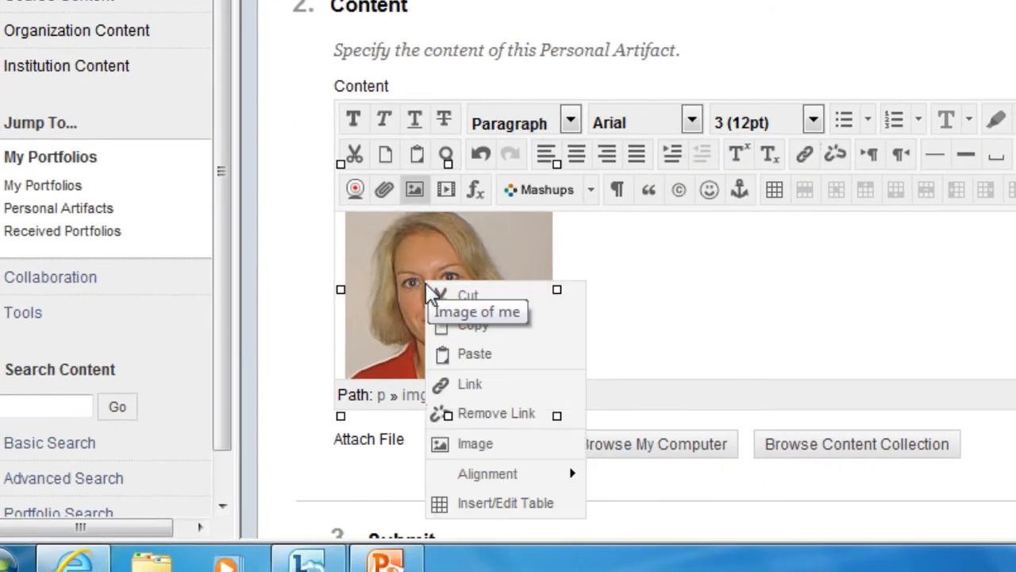
pyautogui.moveTo(543, 473)
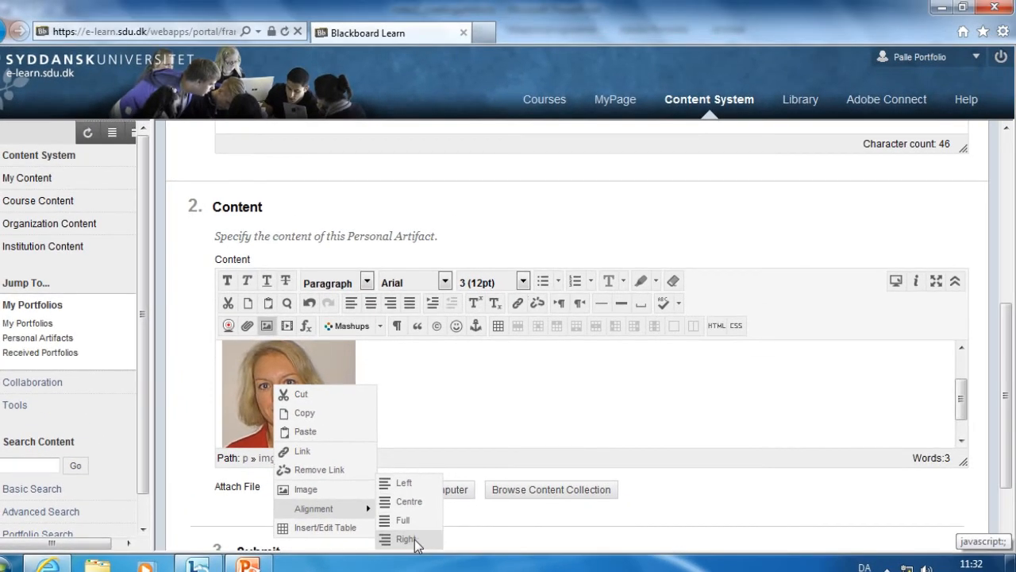
pyautogui.click(407, 539)
# Expand the content editor to full screen and deselect the portrait image
pyautogui.scroll(3, 801, 386)
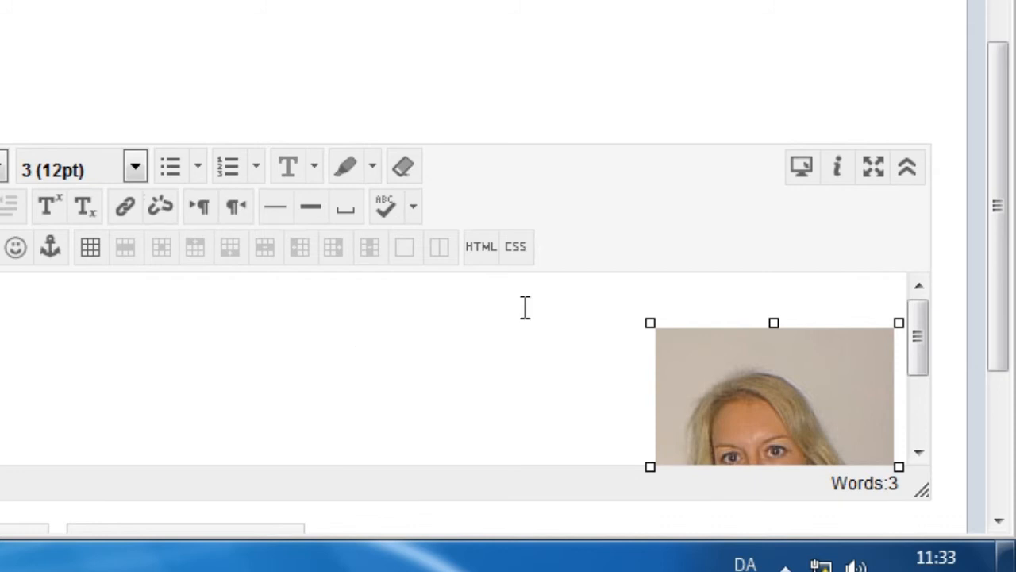
pyautogui.click(871, 168)
pyautogui.moveTo(869, 176); pyautogui.dragTo(869, 141)
pyautogui.moveTo(873, 190); pyautogui.dragTo(896, 138)
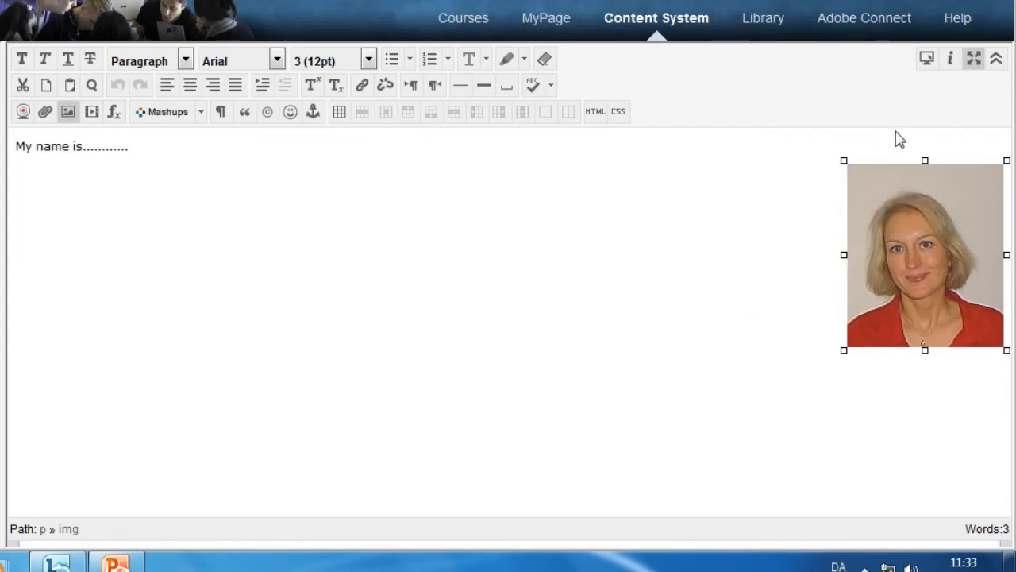
pyautogui.click(804, 146)
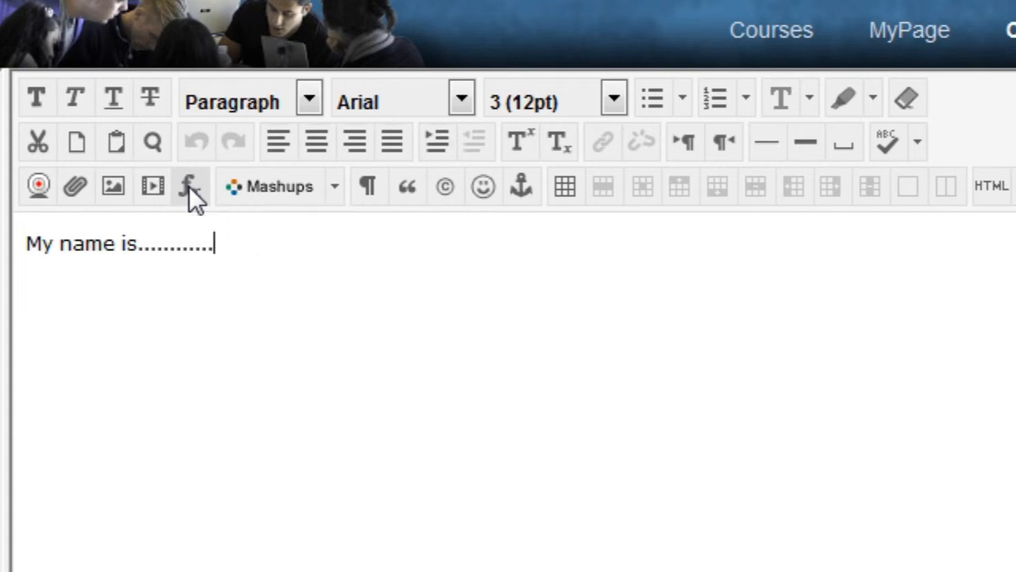
pyautogui.click(335, 189)
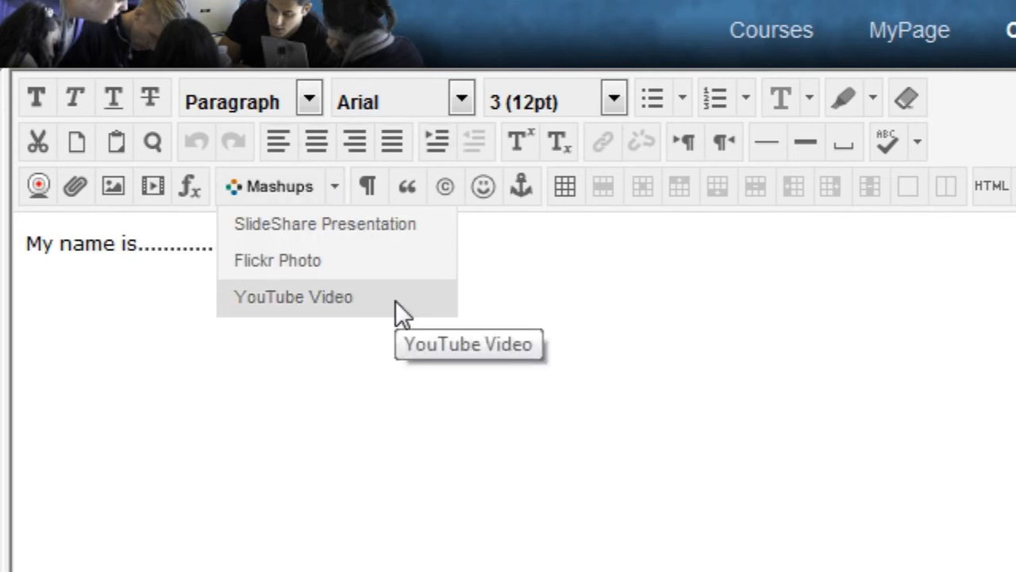
pyautogui.click(567, 249)
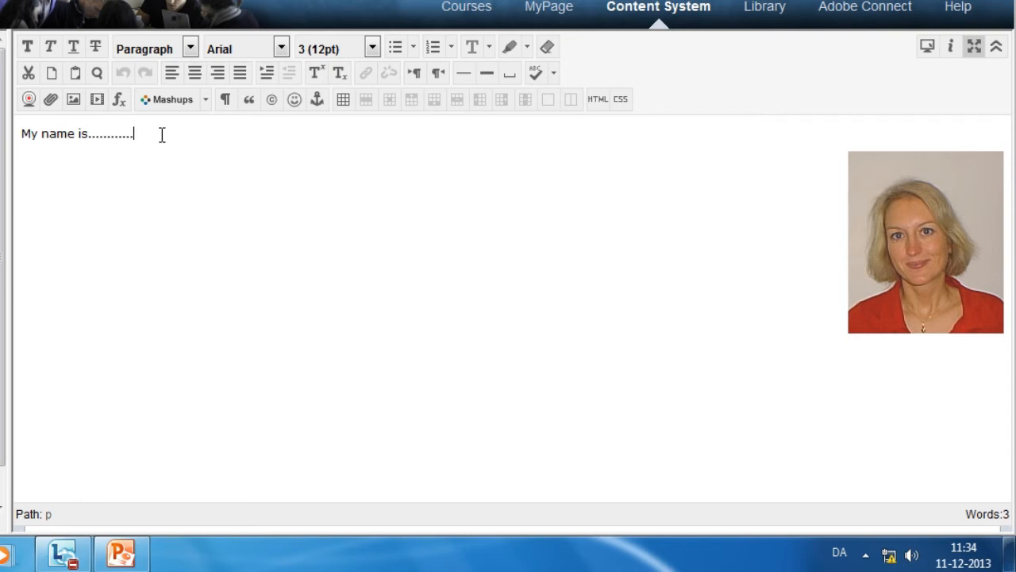
# Add the paragraph "I work as a senior e-learning consultant at SDU Universitetspædagogik." below the first line and exit full-screen editing
pyautogui.press('Return')
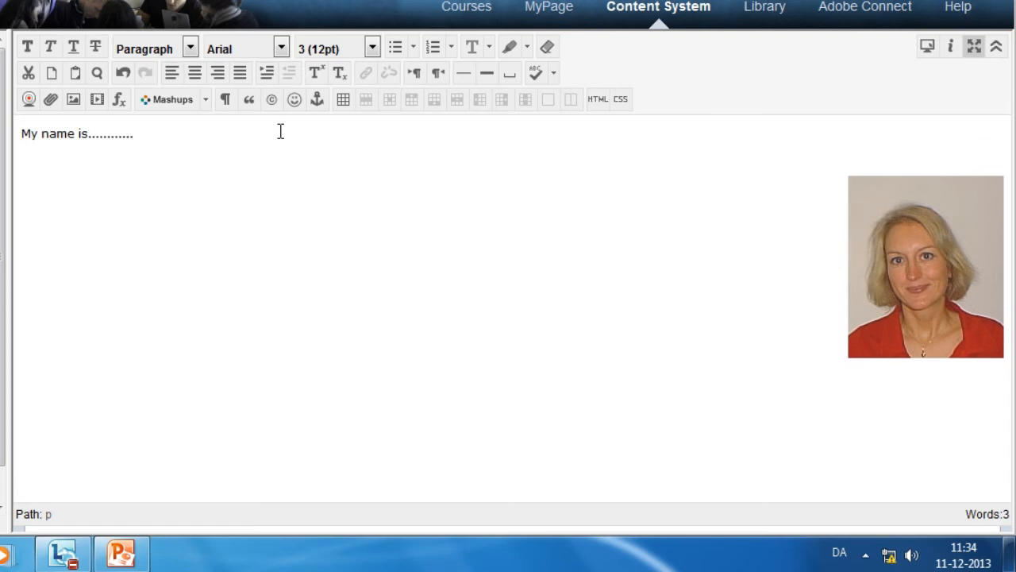
pyautogui.write('I')
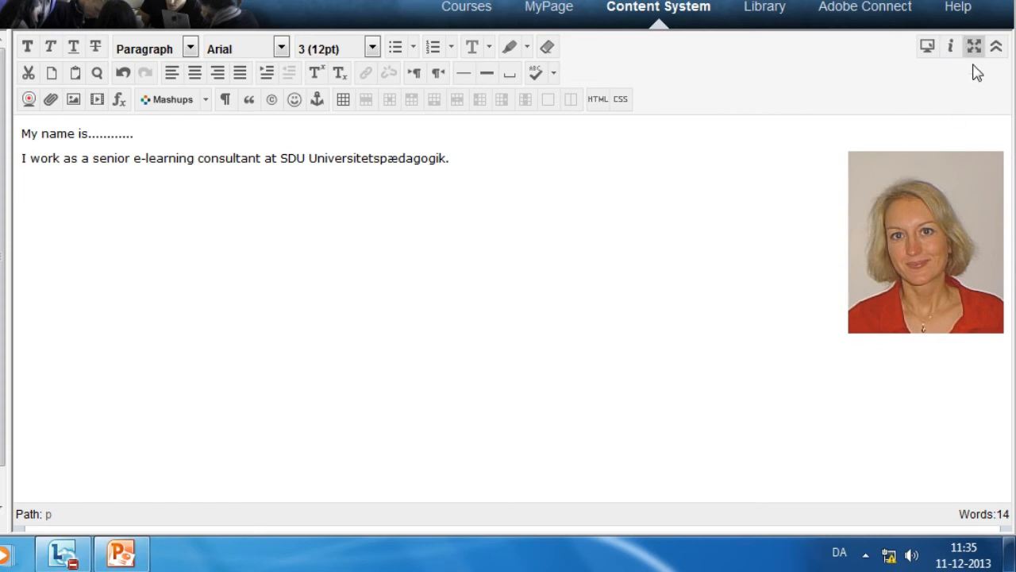
pyautogui.click(974, 46)
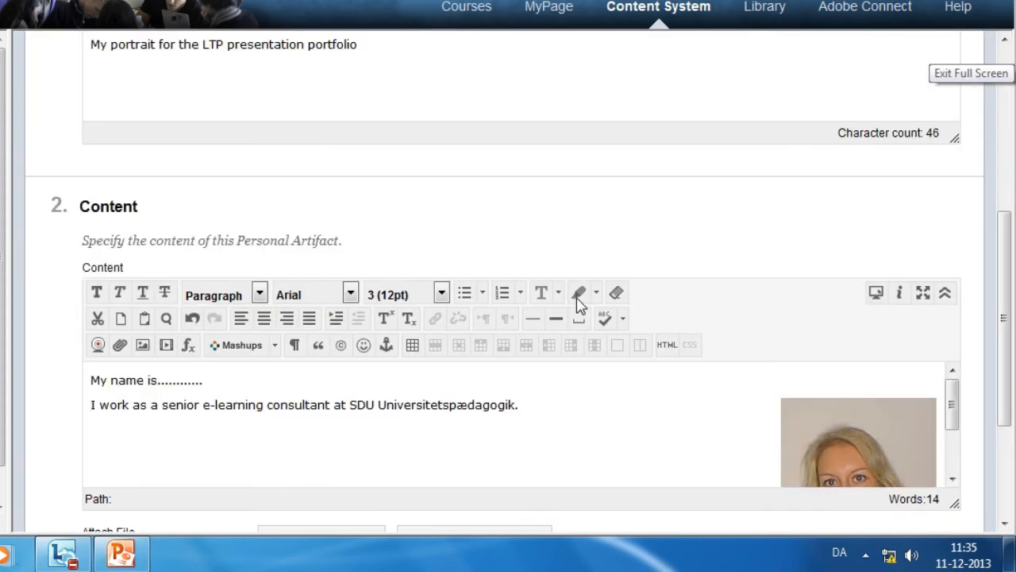
pyautogui.scroll(-5, 556, 342)
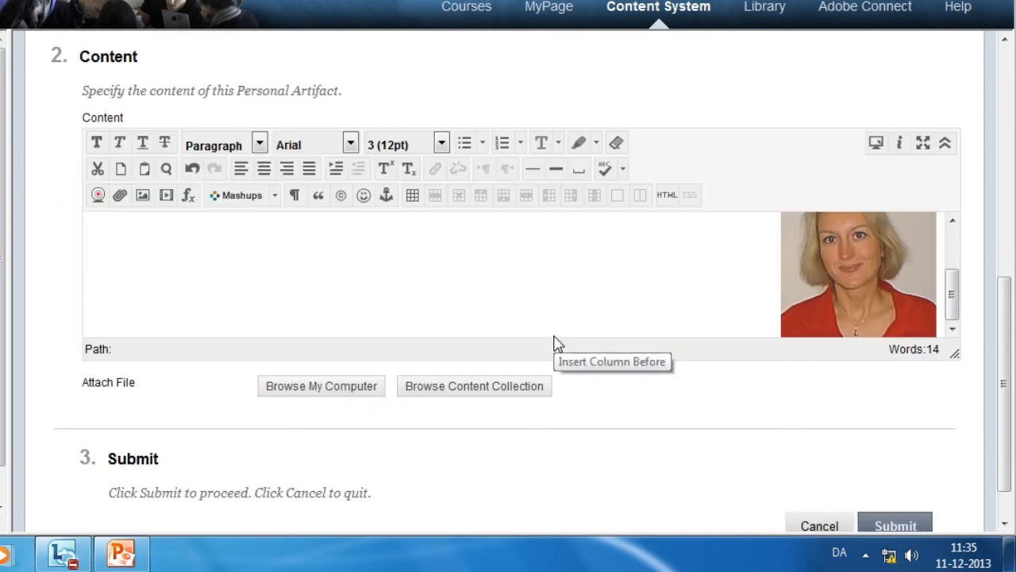
pyautogui.scroll(-2, 591, 389)
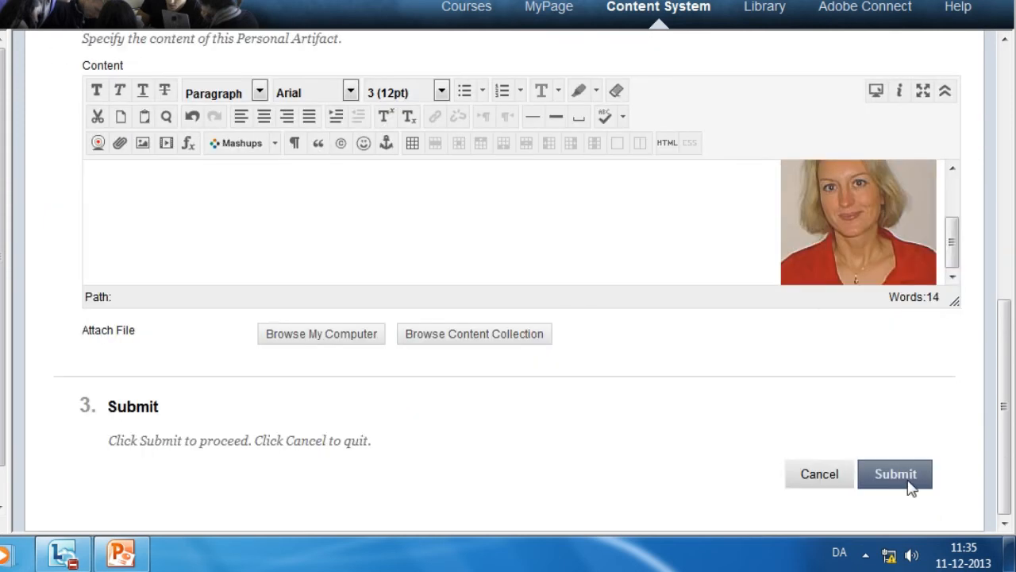
# Submit the new Portrait personal artifact and locate it in the list of personal artifacts
pyautogui.click(910, 484)
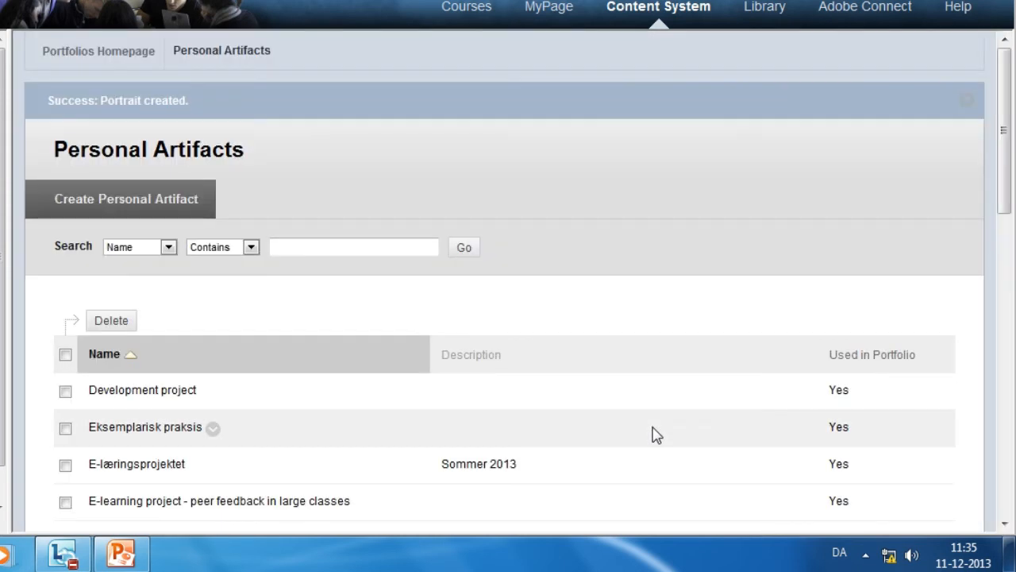
pyautogui.scroll(-2, 528, 407)
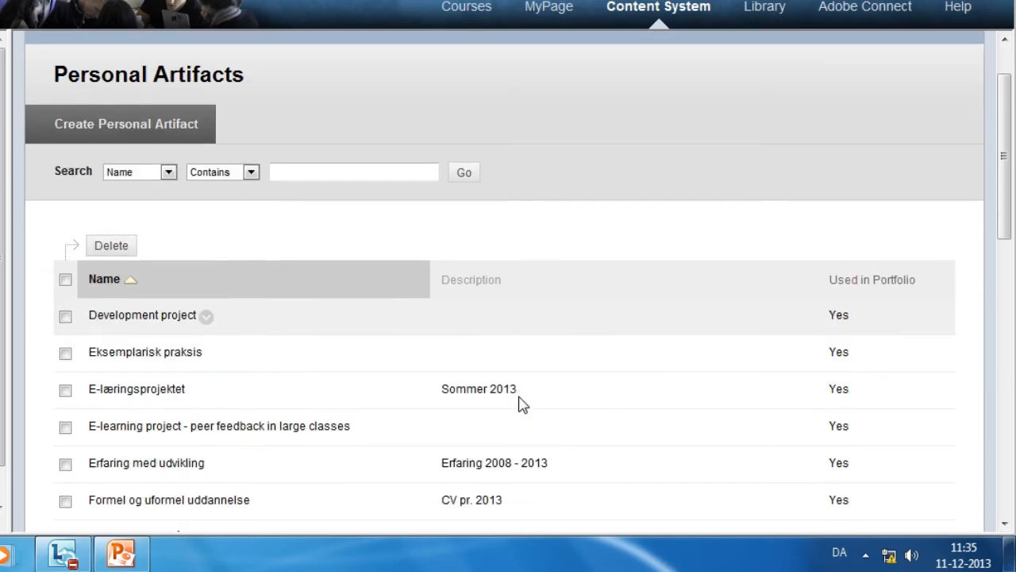
pyautogui.scroll(-2, 370, 405)
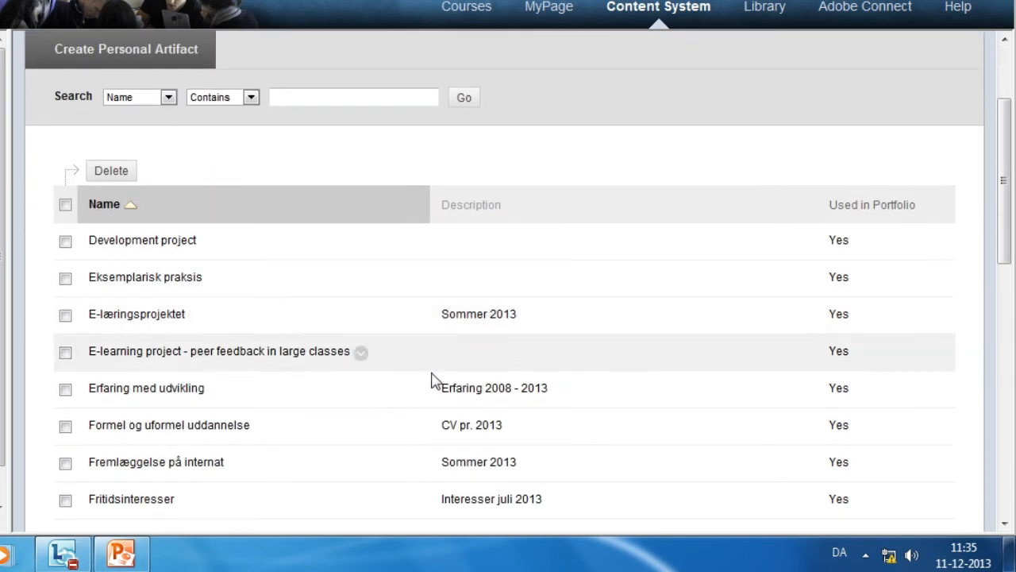
pyautogui.scroll(-8, 357, 357)
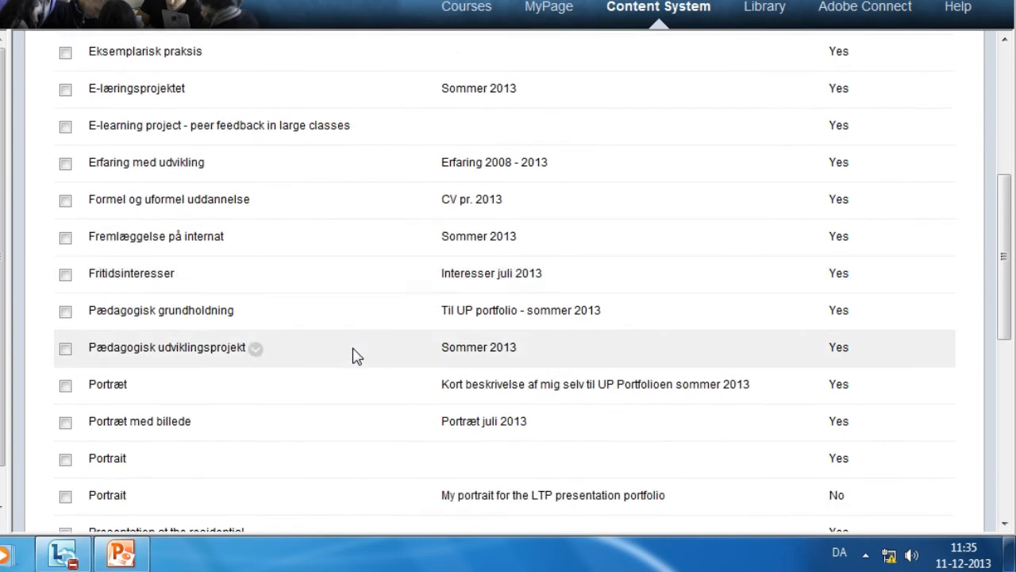
pyautogui.scroll(-2, 351, 354)
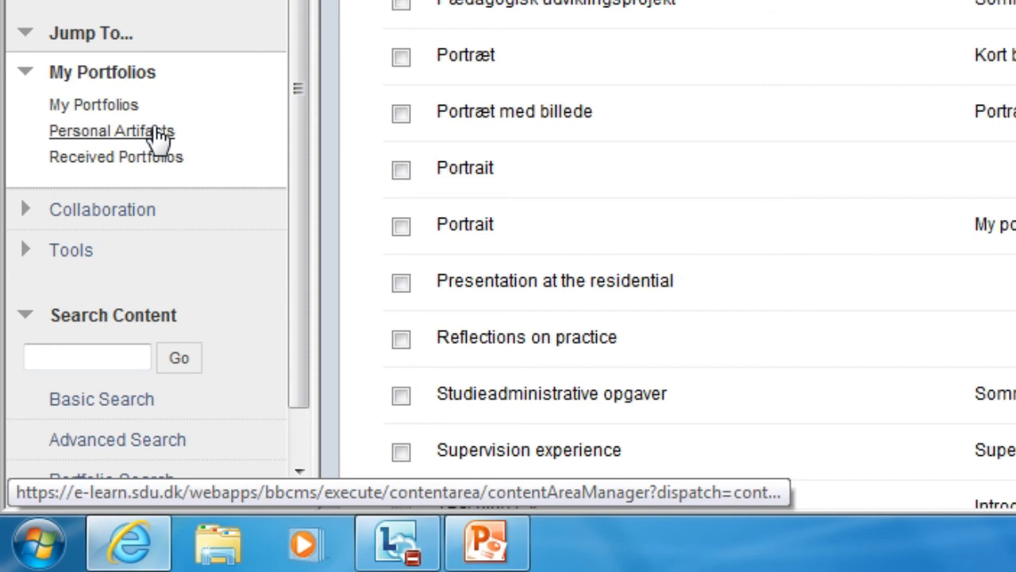
# Open the Portrait artifact described as "My portrait for the LTP presentation portfolio" for editing and review its description and content text
pyautogui.moveTo(493, 230)
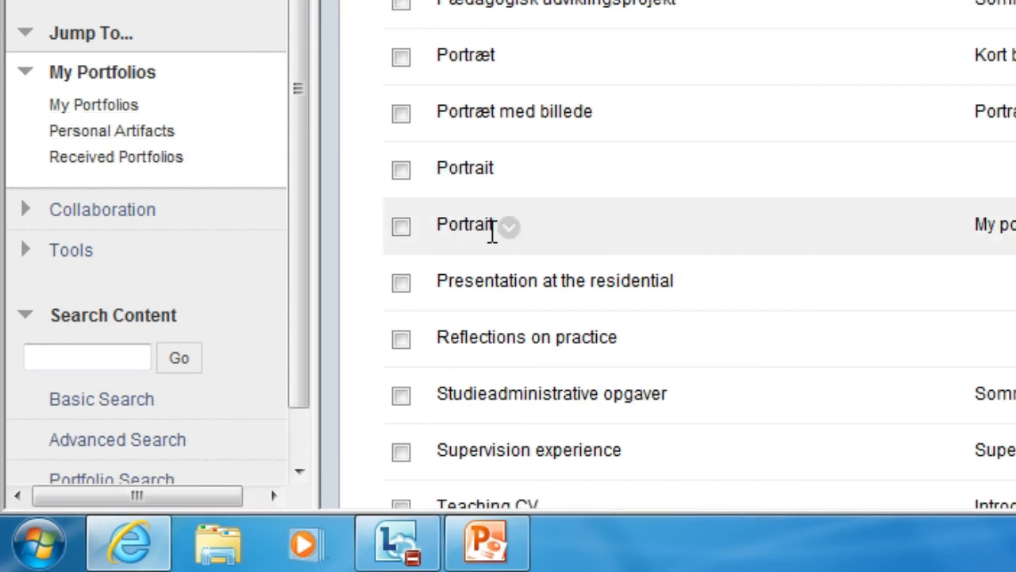
pyautogui.click(509, 228)
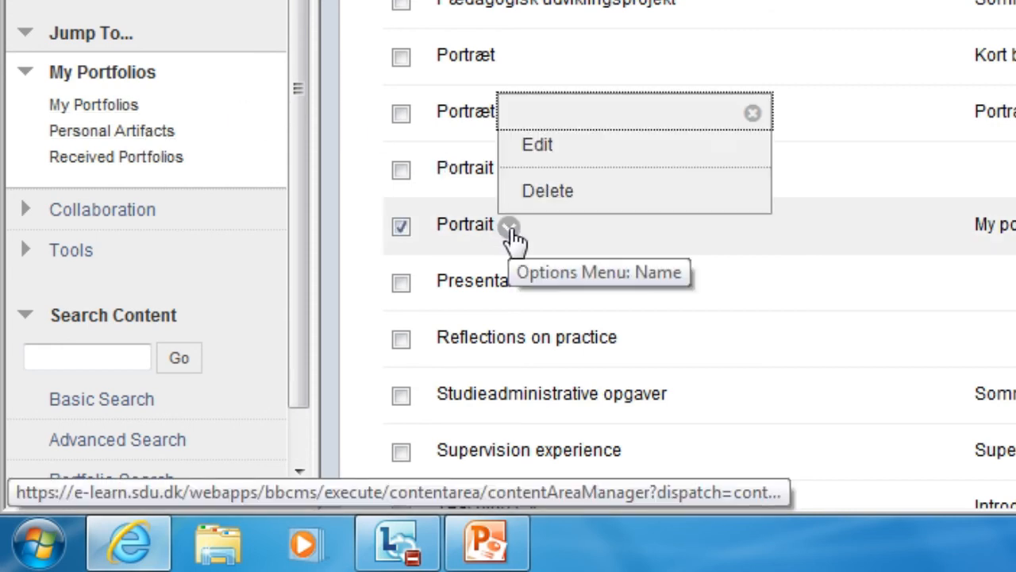
pyautogui.click(541, 151)
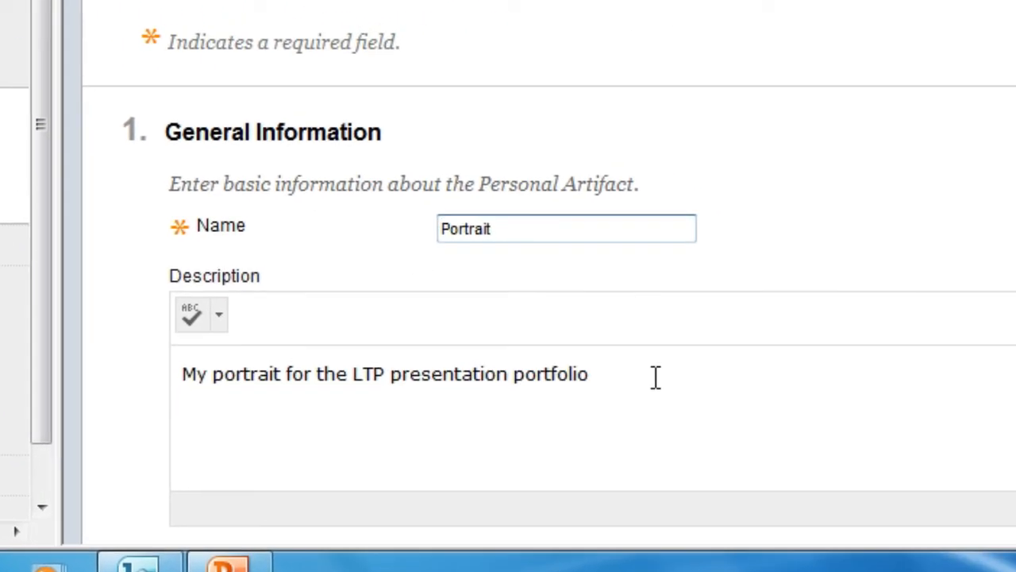
pyautogui.scroll(-3, 632, 405)
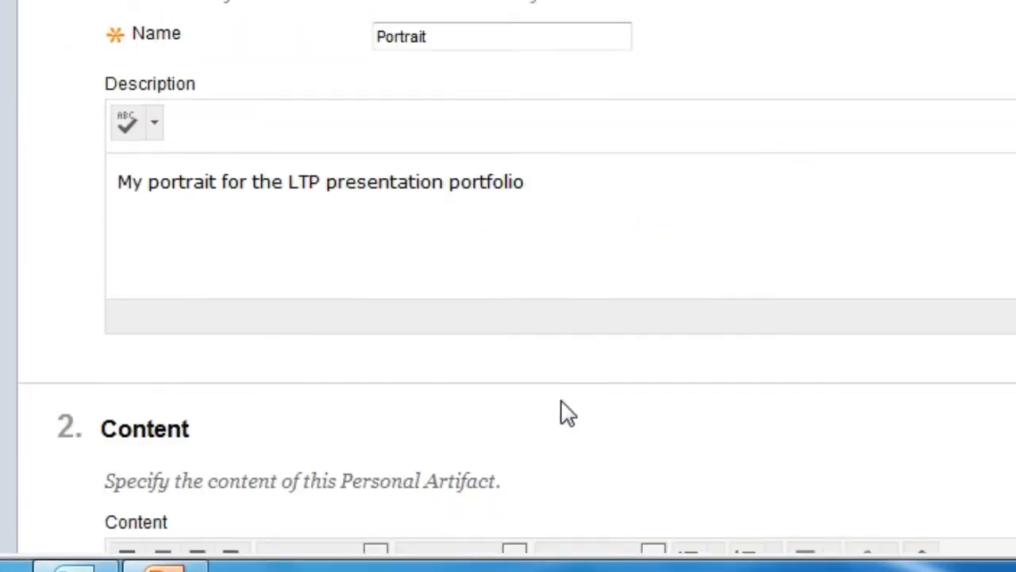
pyautogui.scroll(-5, 563, 410)
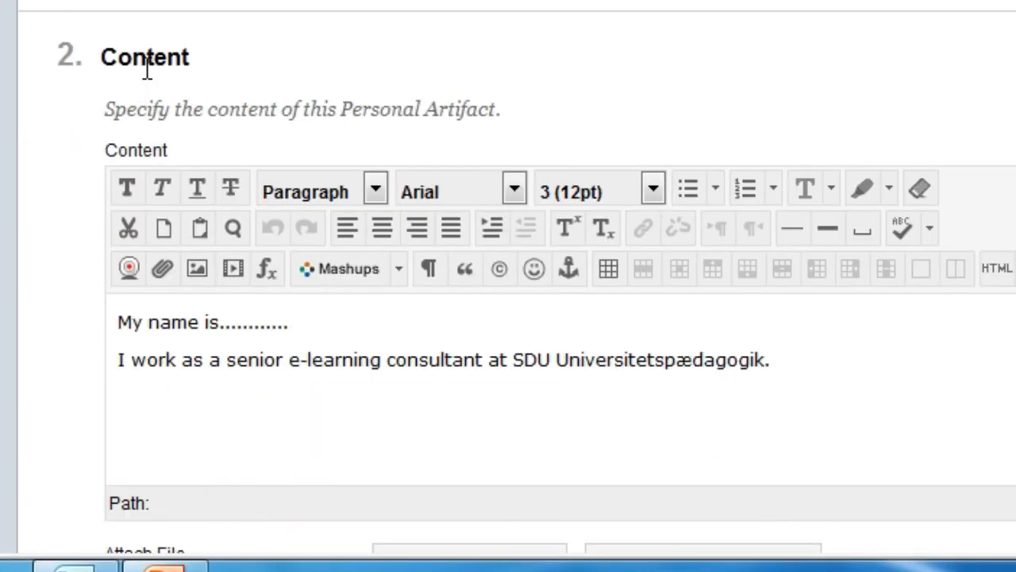
pyautogui.scroll(-1, 469, 333)
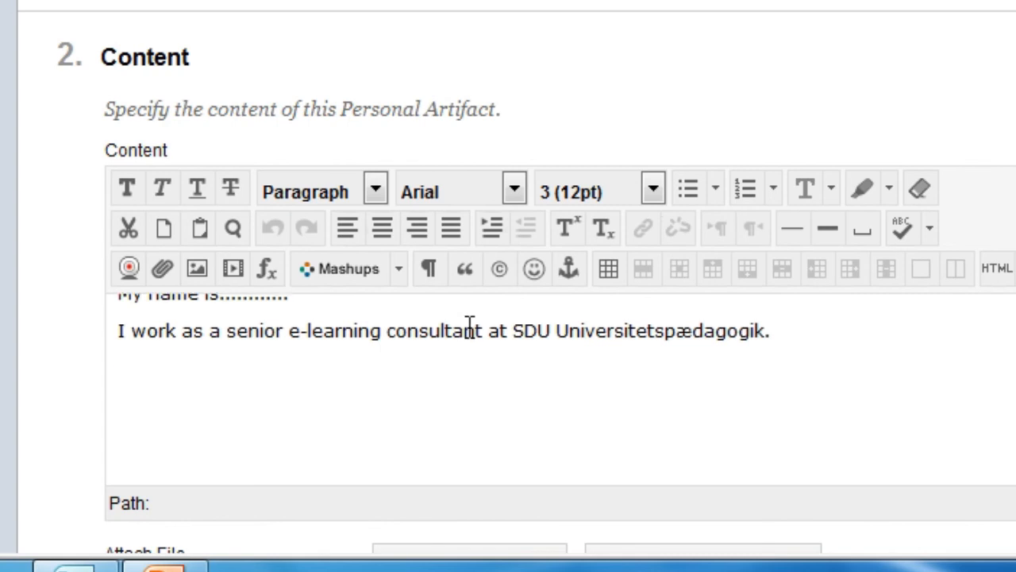
pyautogui.click(436, 368)
pyautogui.scroll(-1, 436, 368)
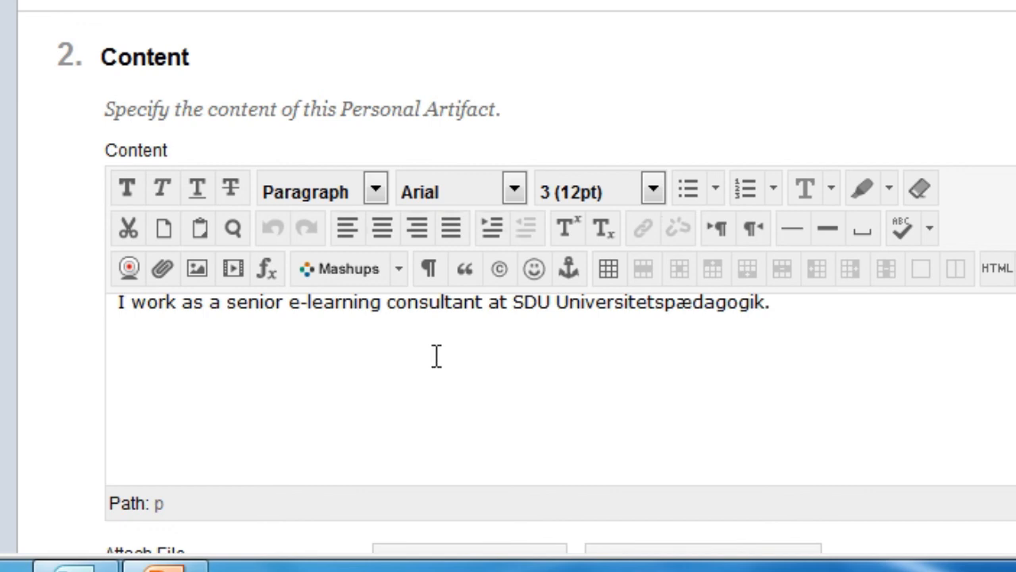
pyautogui.write('>')
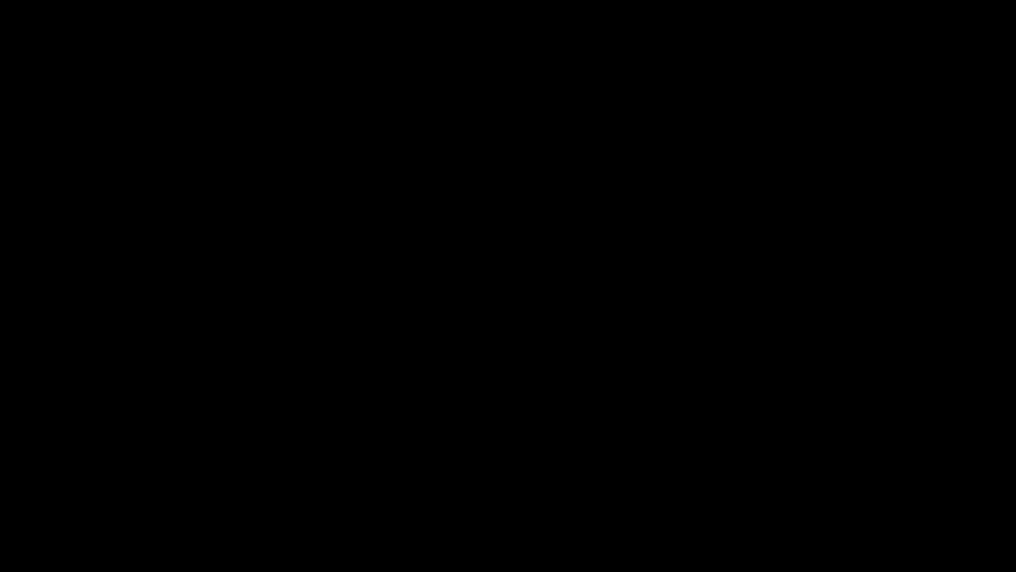